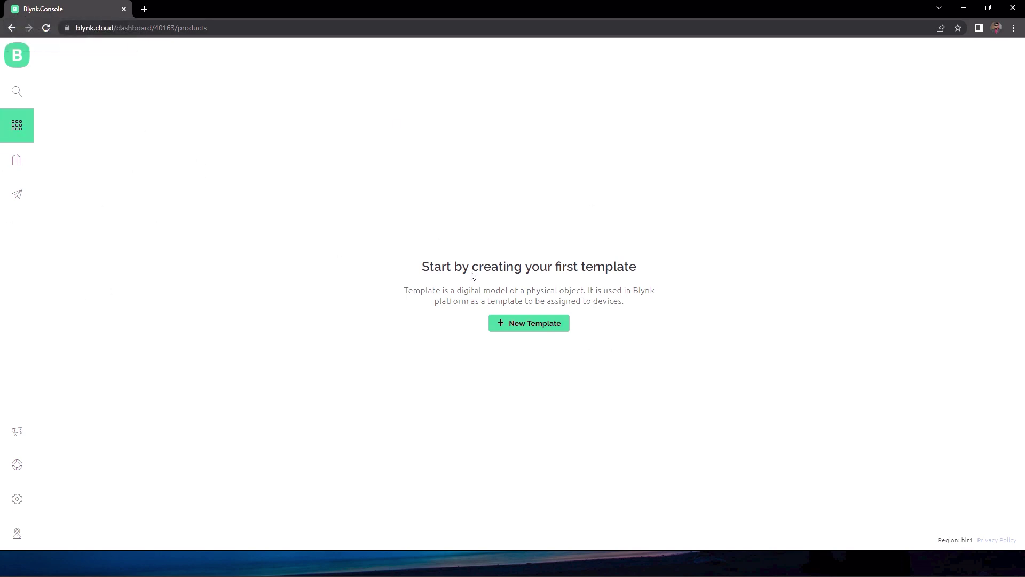
Create a new template named ServoControl with ESP8266 hardware and WiFi as the connection type.
{"action": "left_click", "coordinate": [544, 326]}
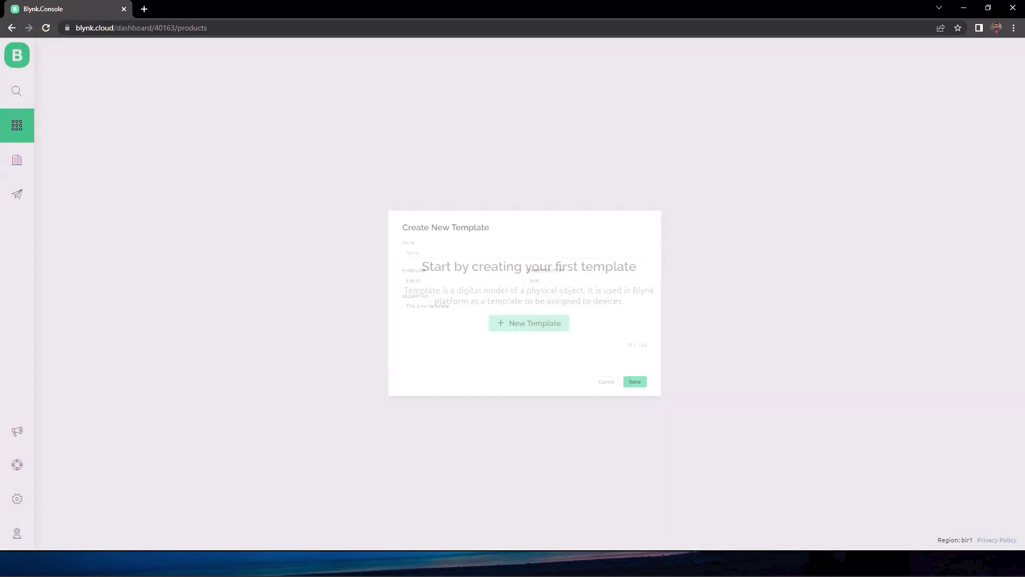
{"action": "left_click", "coordinate": [391, 215]}
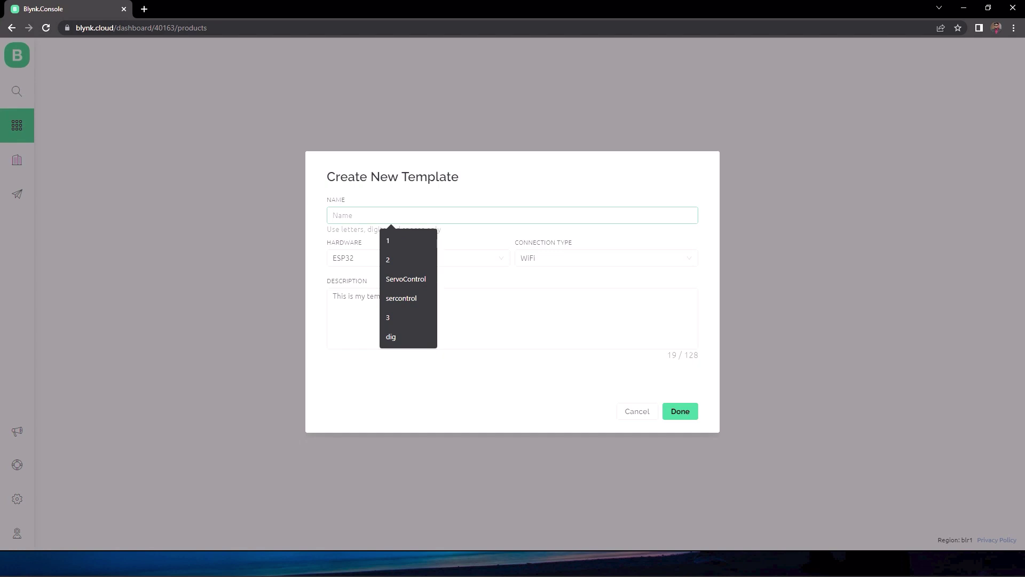
{"action": "left_click", "coordinate": [422, 272]}
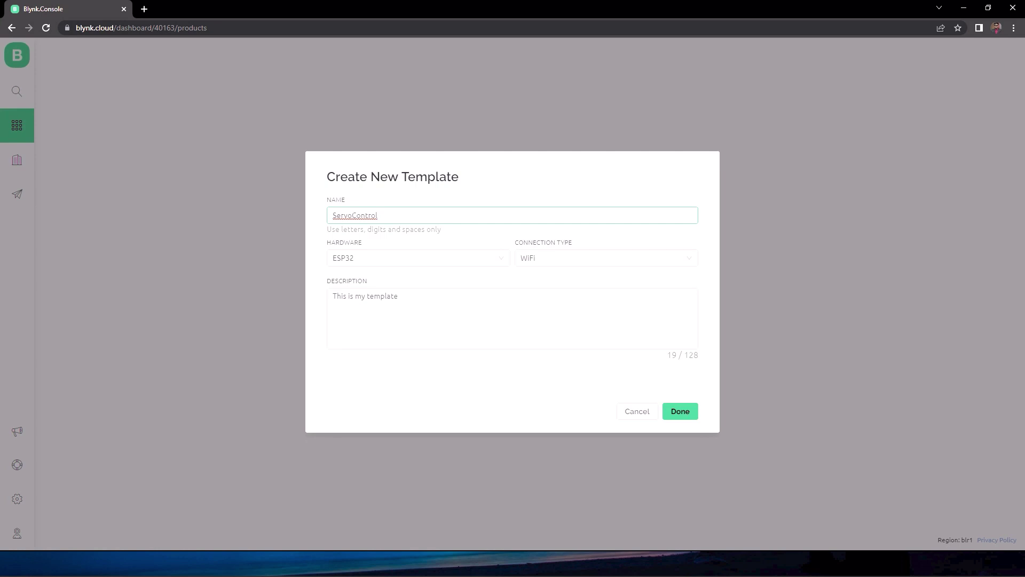
{"action": "left_click", "coordinate": [393, 258]}
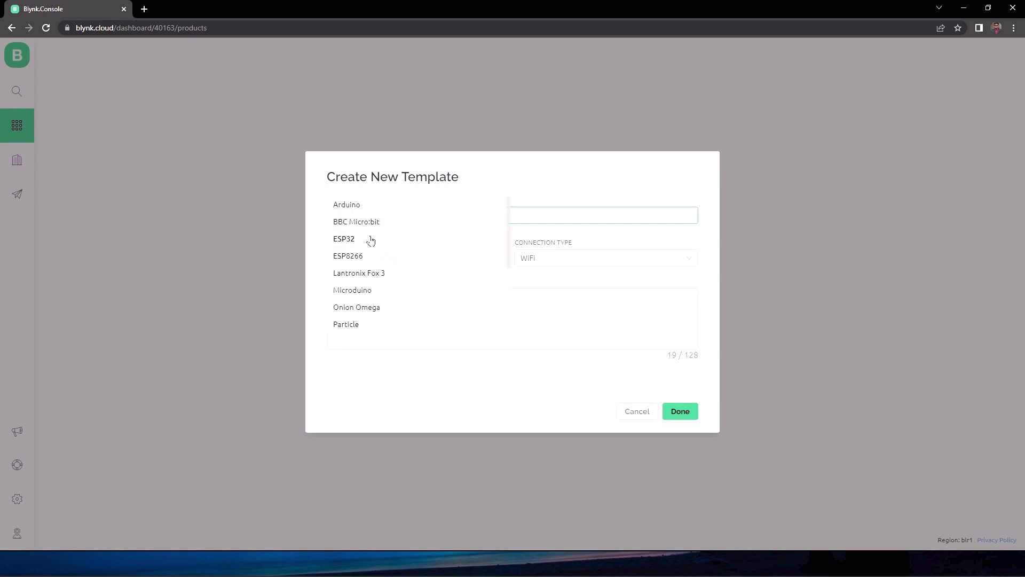
{"action": "left_click", "coordinate": [365, 257]}
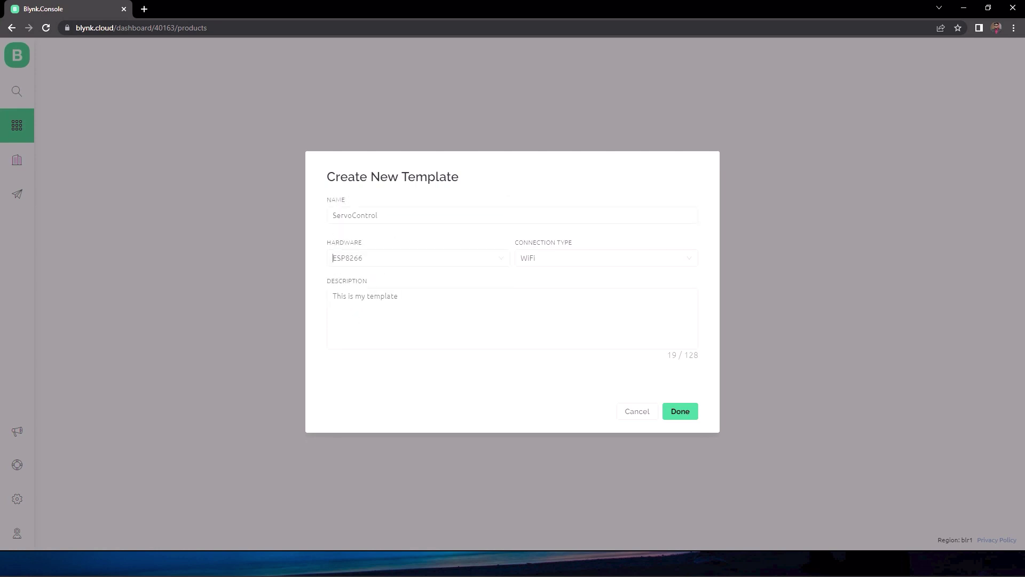
{"action": "left_click", "coordinate": [534, 258]}
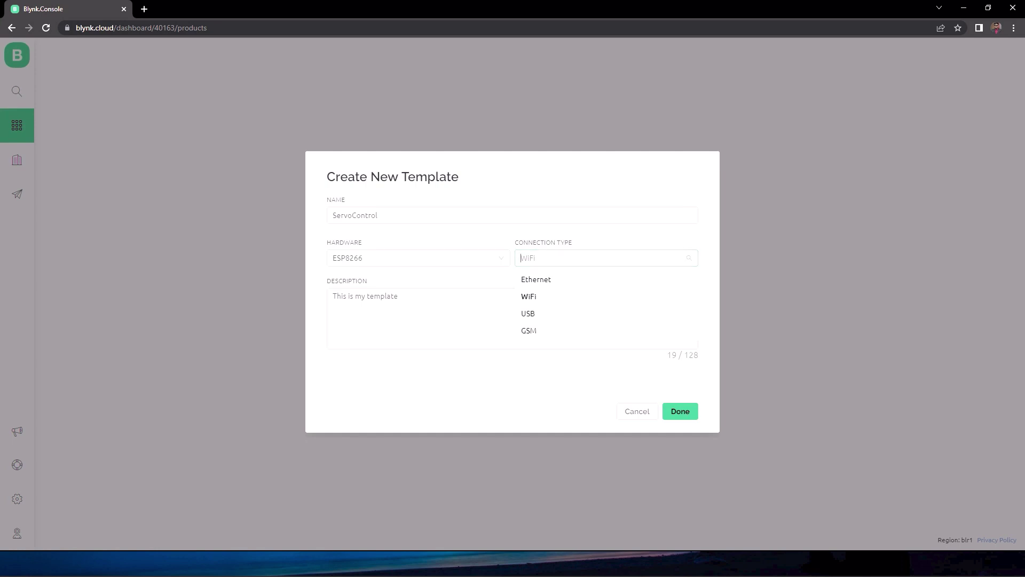
{"action": "left_click", "coordinate": [544, 296]}
{"action": "left_click", "coordinate": [690, 412]}
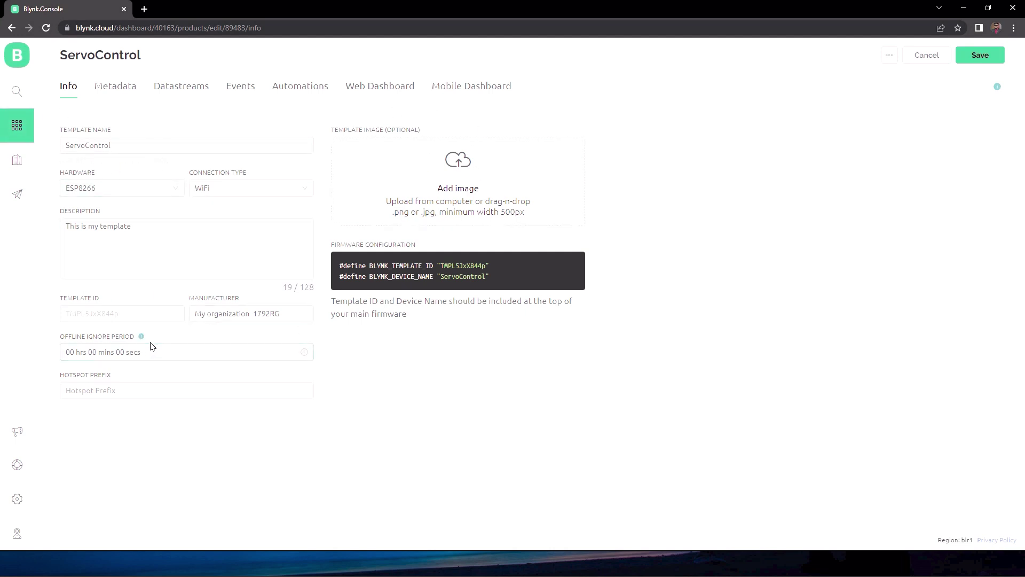
Start a virtual pin datastream for the ServoControl template, named XAXIS and assigned to pin V1.
{"action": "left_click", "coordinate": [119, 88]}
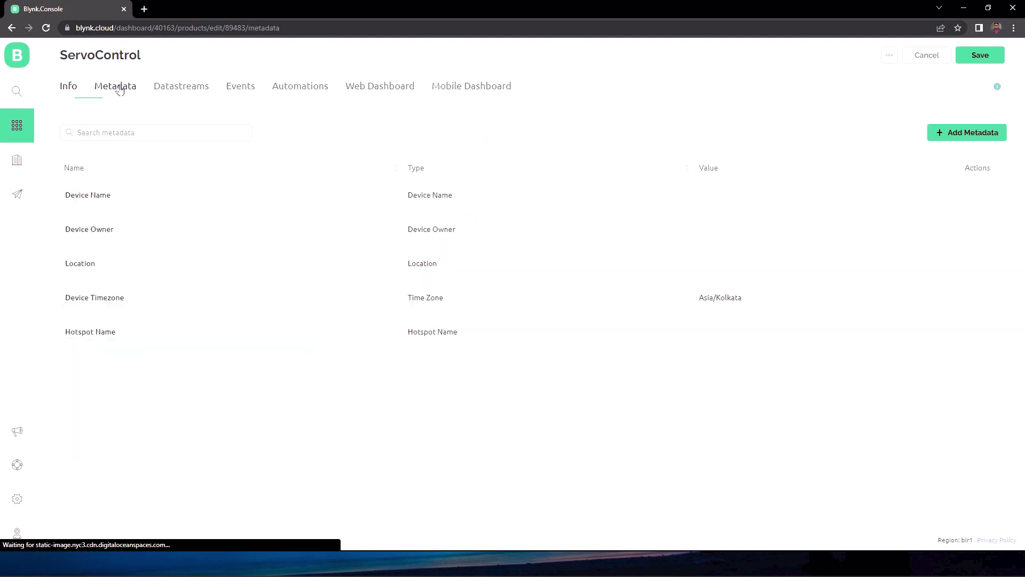
{"action": "left_click", "coordinate": [202, 92]}
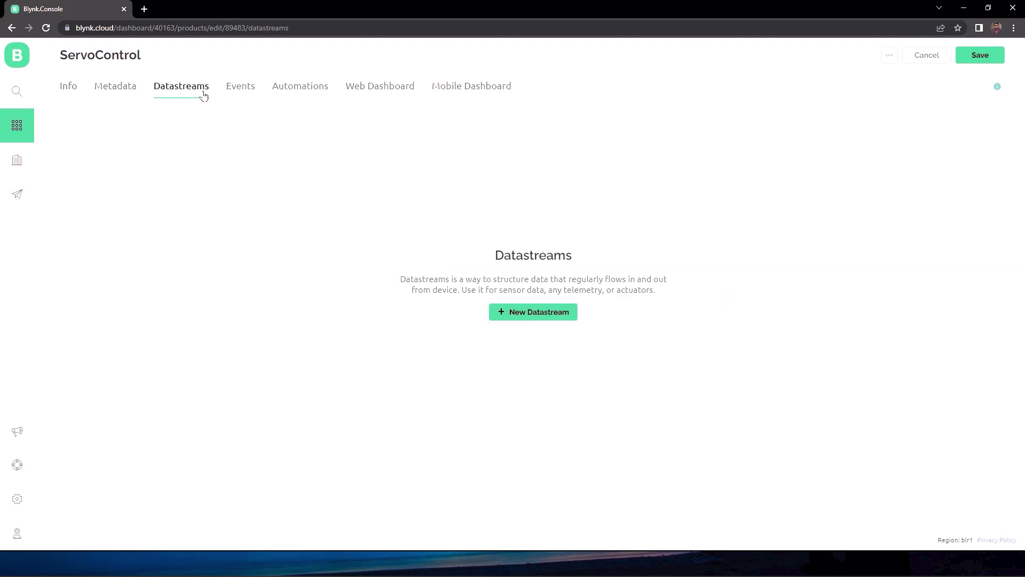
{"action": "left_click", "coordinate": [530, 319]}
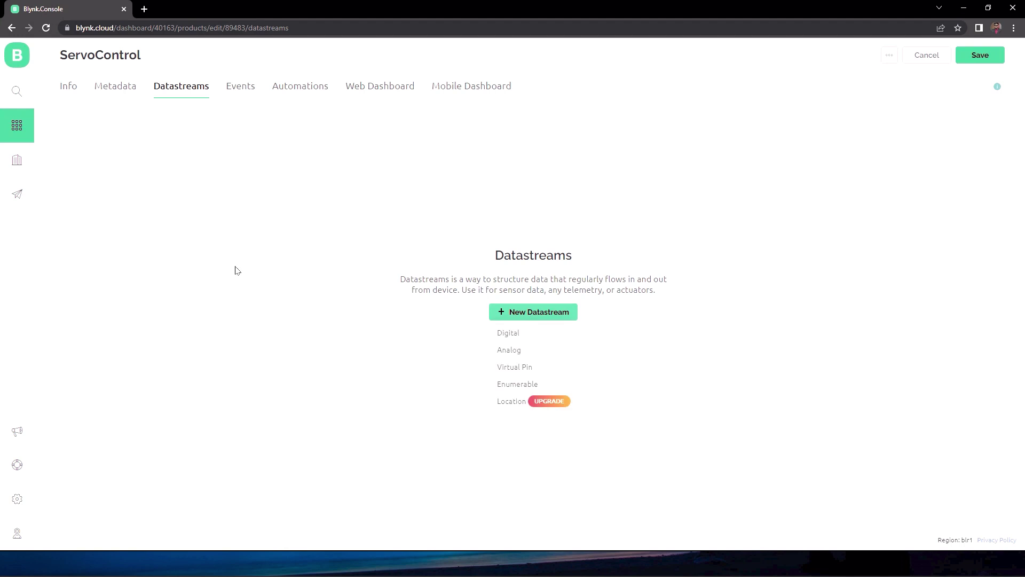
{"action": "left_click", "coordinate": [515, 369]}
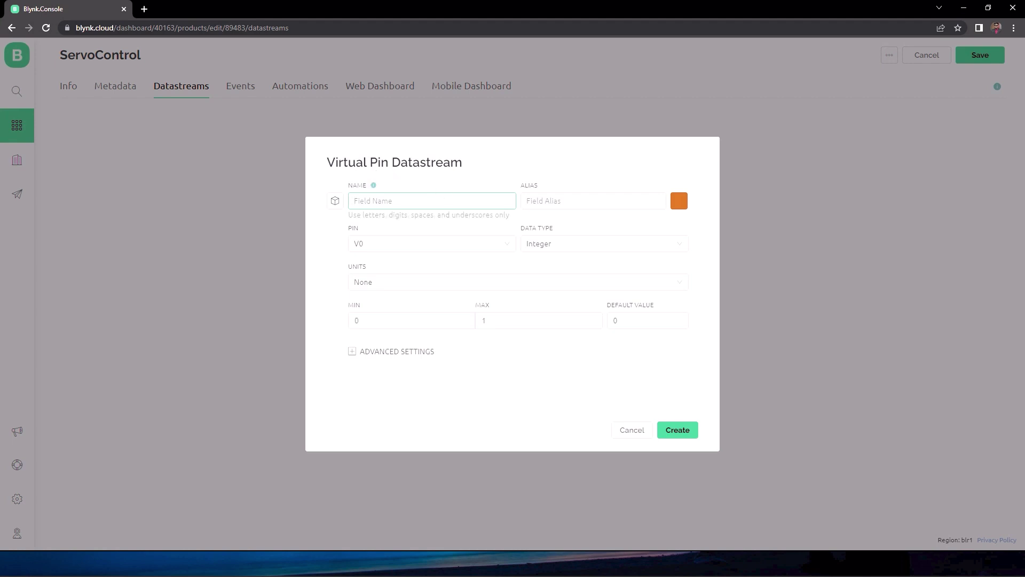
{"action": "type", "text": "XAXIS"}
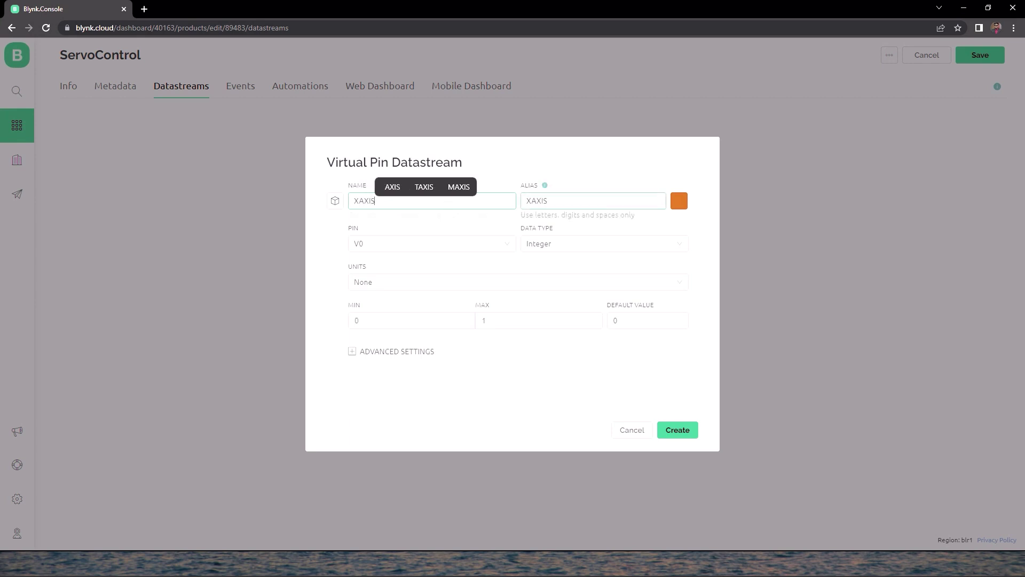
{"action": "left_click", "coordinate": [514, 248]}
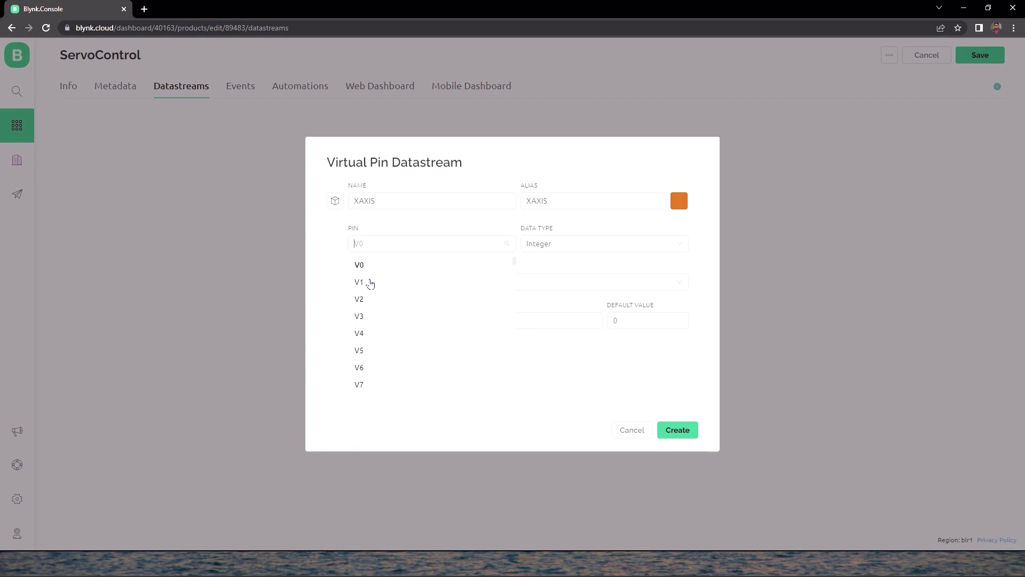
{"action": "left_click", "coordinate": [371, 282]}
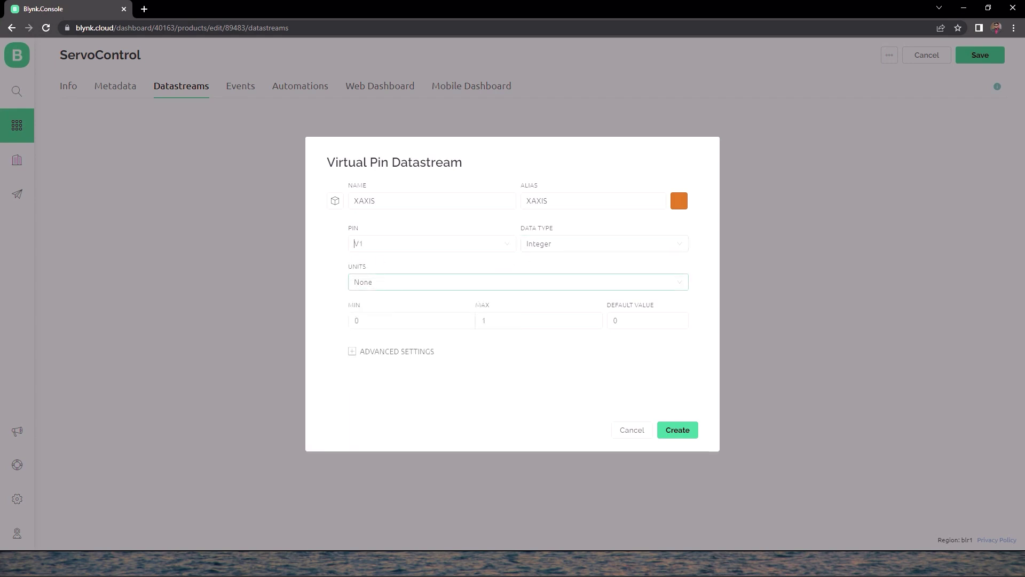
Set the XAXIS datastream's maximum to 180 with the Integer data type and create it.
{"action": "key", "text": "Escape"}
{"action": "left_click", "coordinate": [512, 320]}
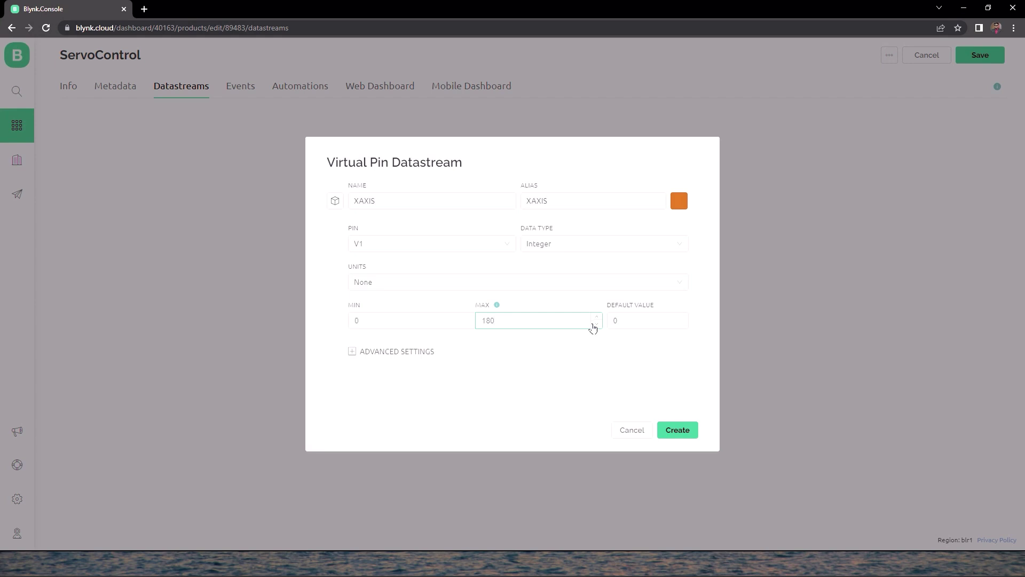
{"action": "left_click", "coordinate": [566, 244]}
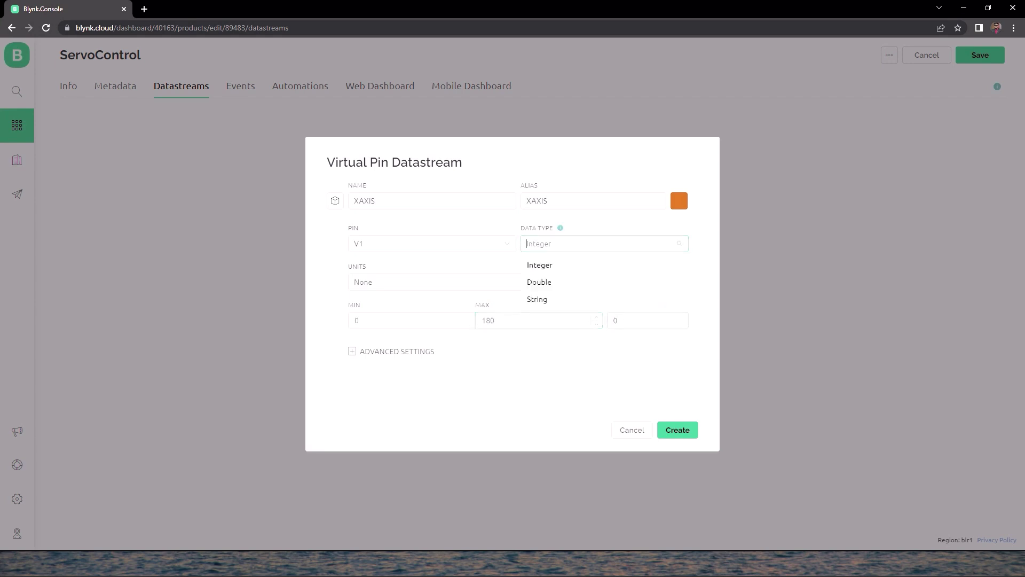
{"action": "left_click", "coordinate": [570, 265]}
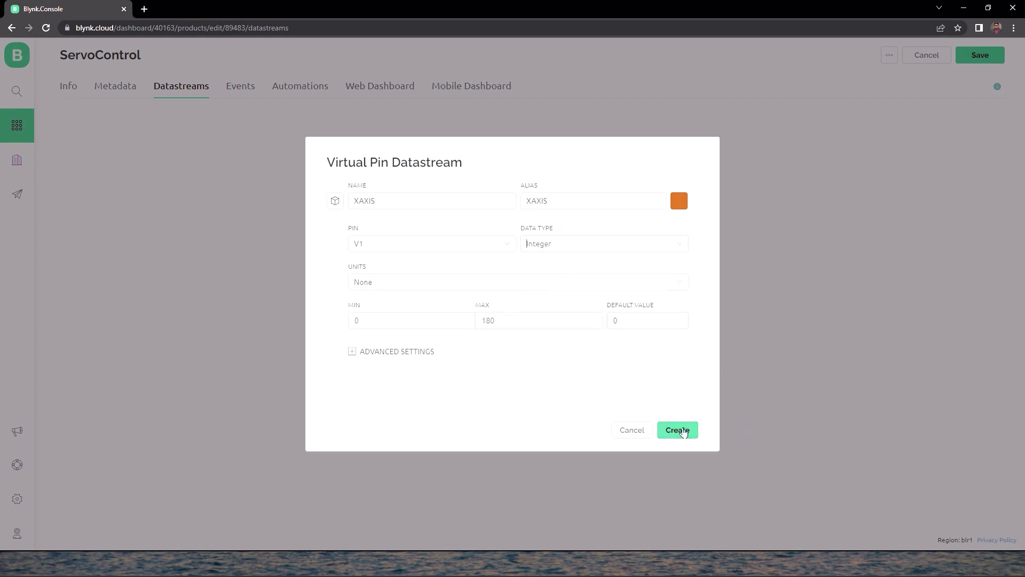
{"action": "left_click", "coordinate": [683, 433]}
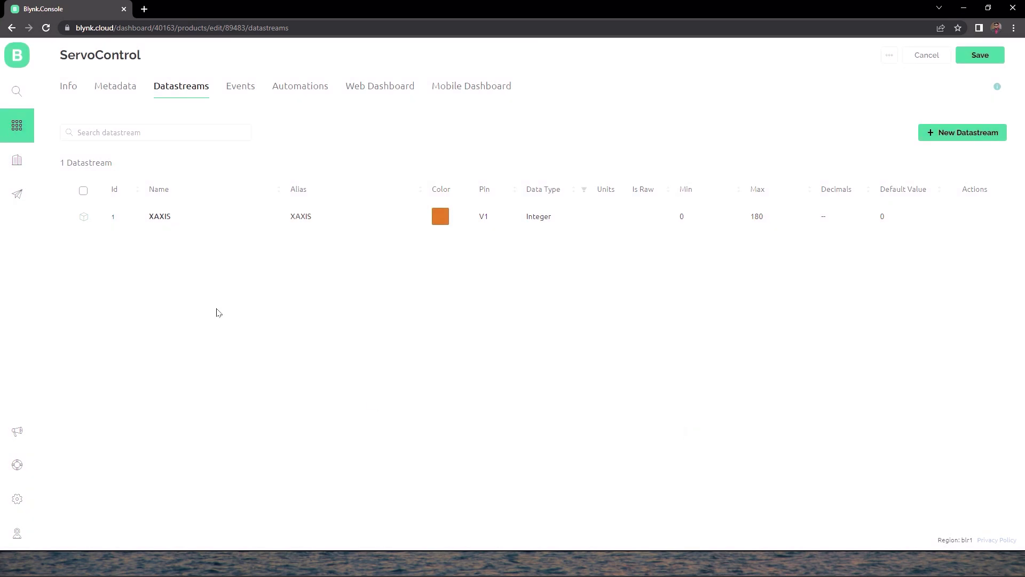
Start a second virtual pin datastream, assigned to pin V2 and named YAXIS.
{"action": "left_click", "coordinate": [967, 139]}
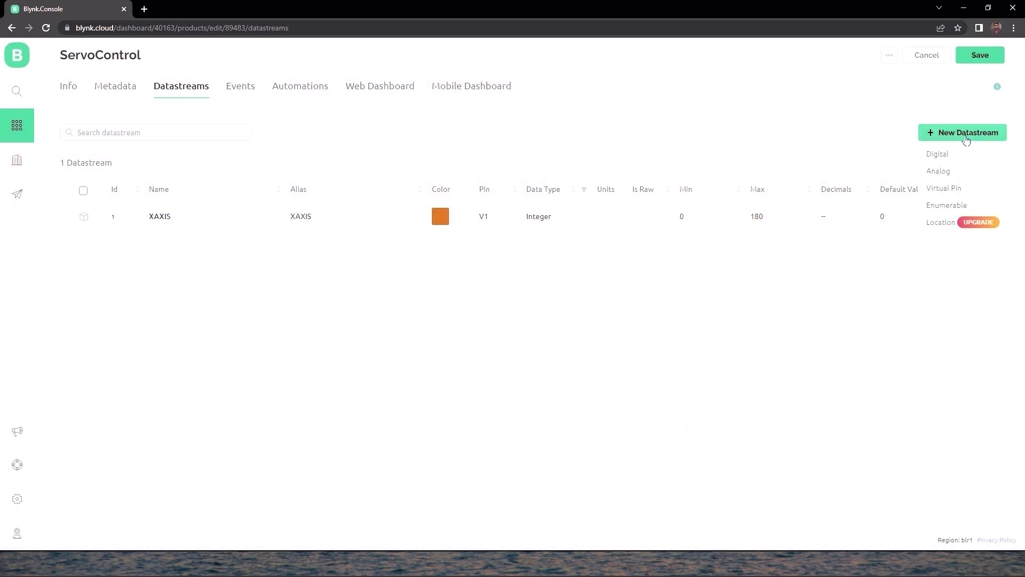
{"action": "left_click", "coordinate": [960, 195]}
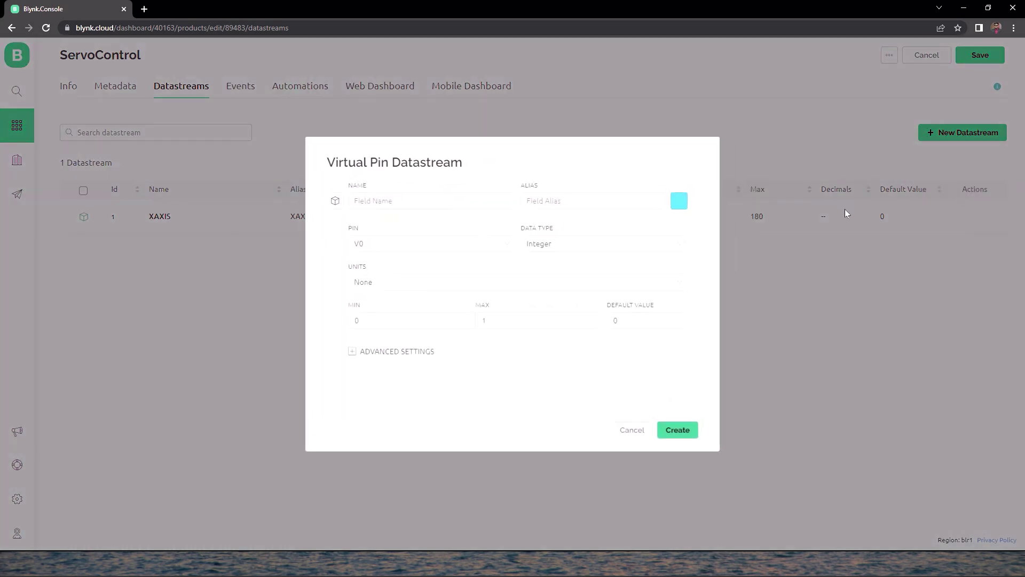
{"action": "left_click", "coordinate": [389, 243]}
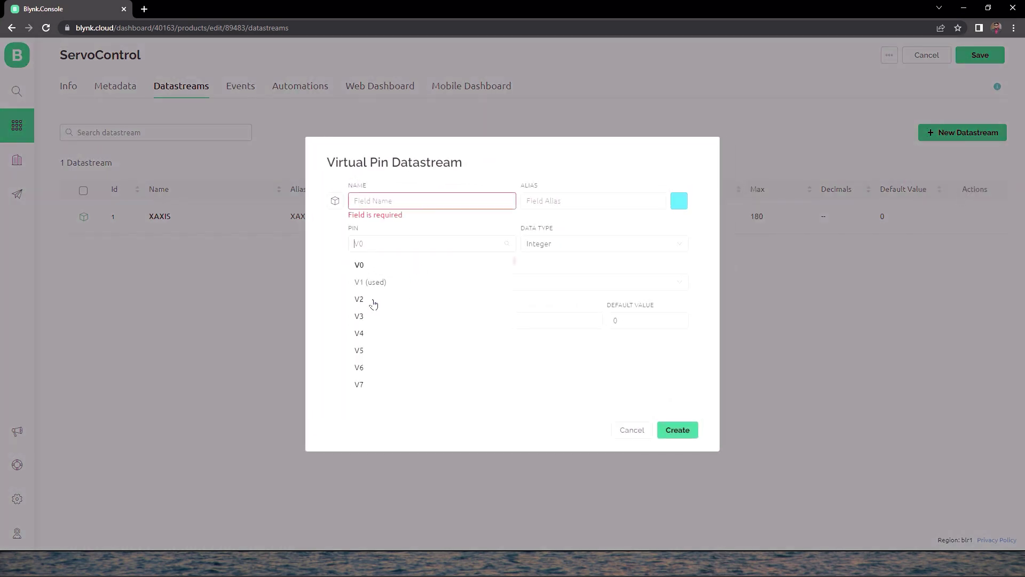
{"action": "left_click", "coordinate": [372, 301]}
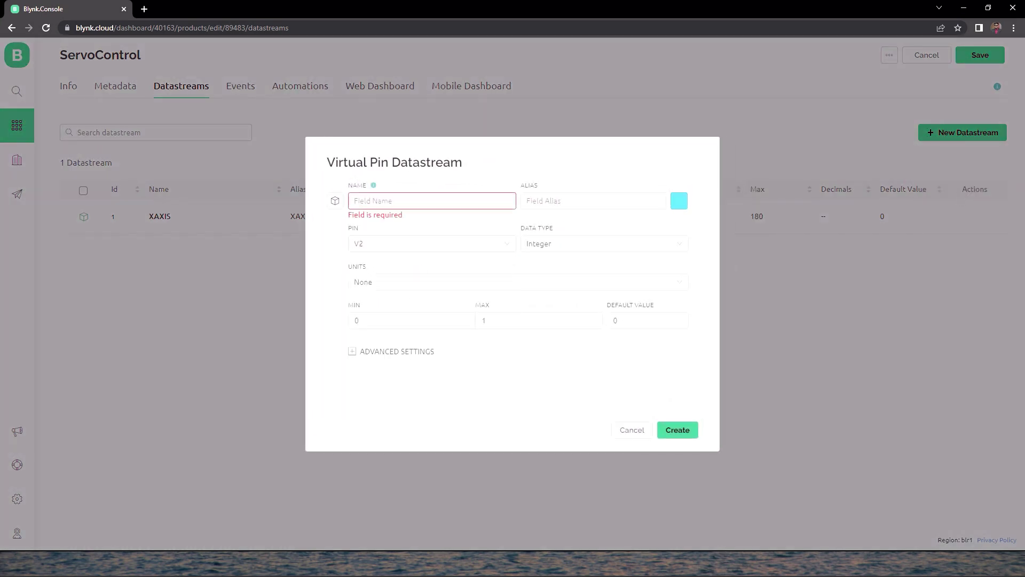
{"action": "type", "text": "YA"}
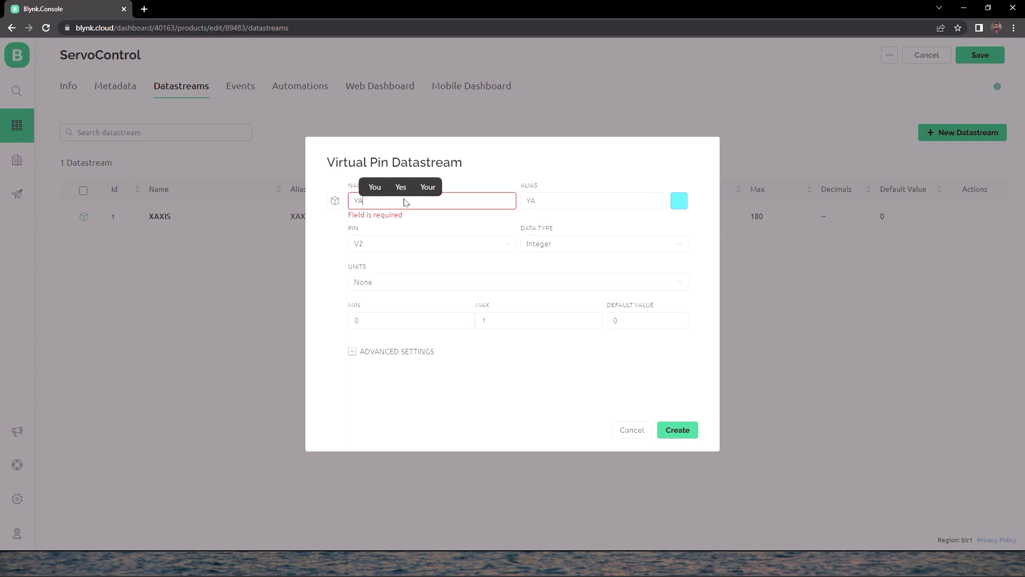
{"action": "type", "text": "XIS"}
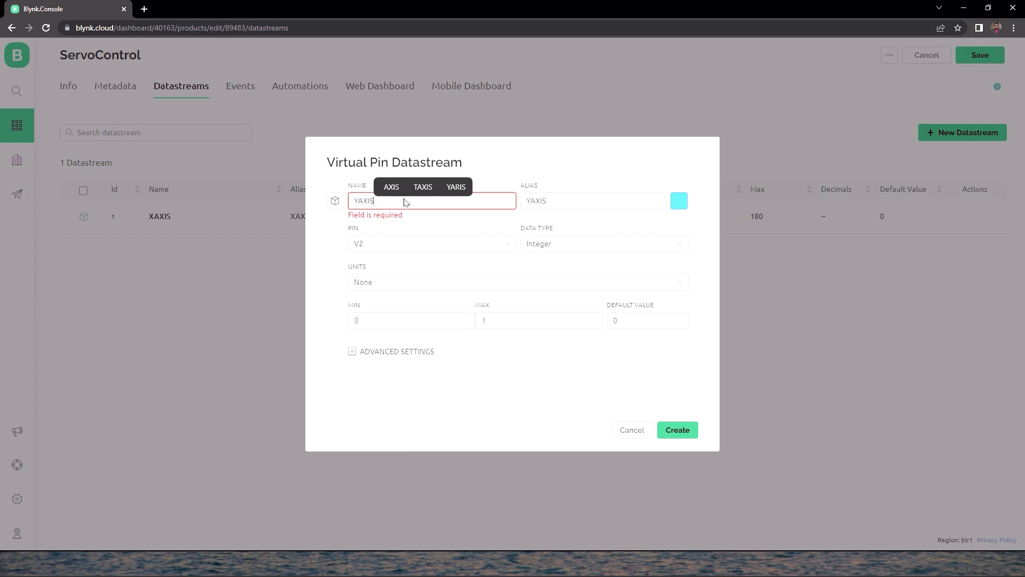
Give the YAXIS datastream the Integer data type and a maximum of 180, and create it.
{"action": "left_click", "coordinate": [589, 248]}
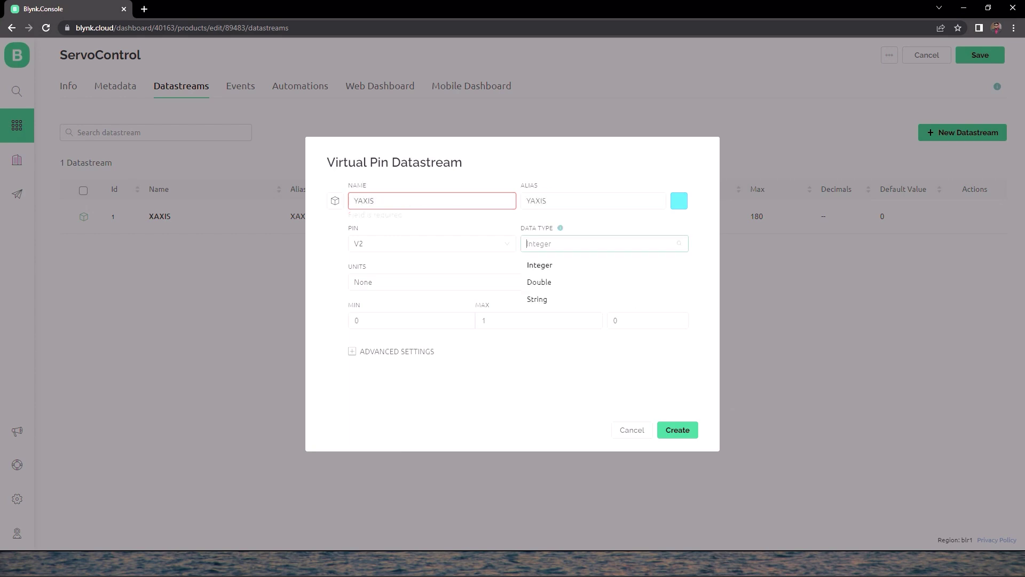
{"action": "left_click", "coordinate": [562, 270]}
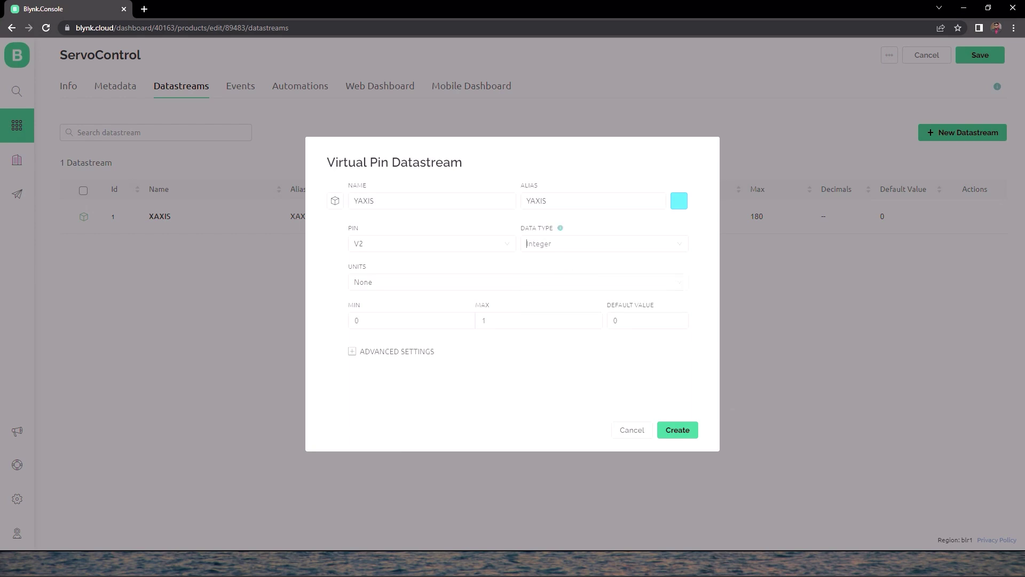
{"action": "left_click", "coordinate": [405, 312]}
{"action": "key", "text": "Tab"}
{"action": "key", "text": "Tab"}
{"action": "left_click", "coordinate": [685, 433]}
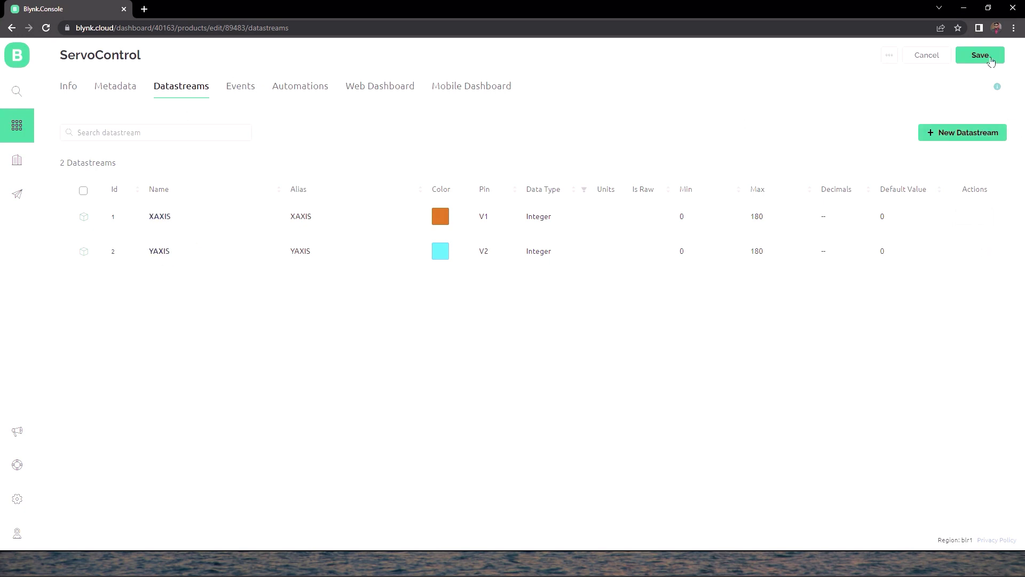
Review the template's events, automations, web dashboard widgets, mobile dashboard and general information.
{"action": "left_click", "coordinate": [240, 85]}
{"action": "left_click", "coordinate": [303, 88]}
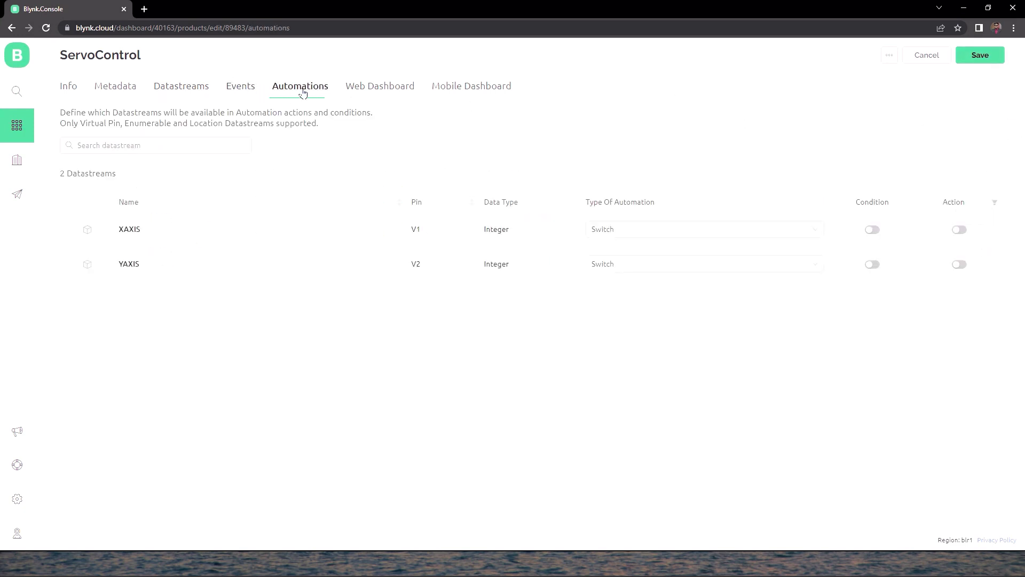
{"action": "left_click", "coordinate": [393, 86]}
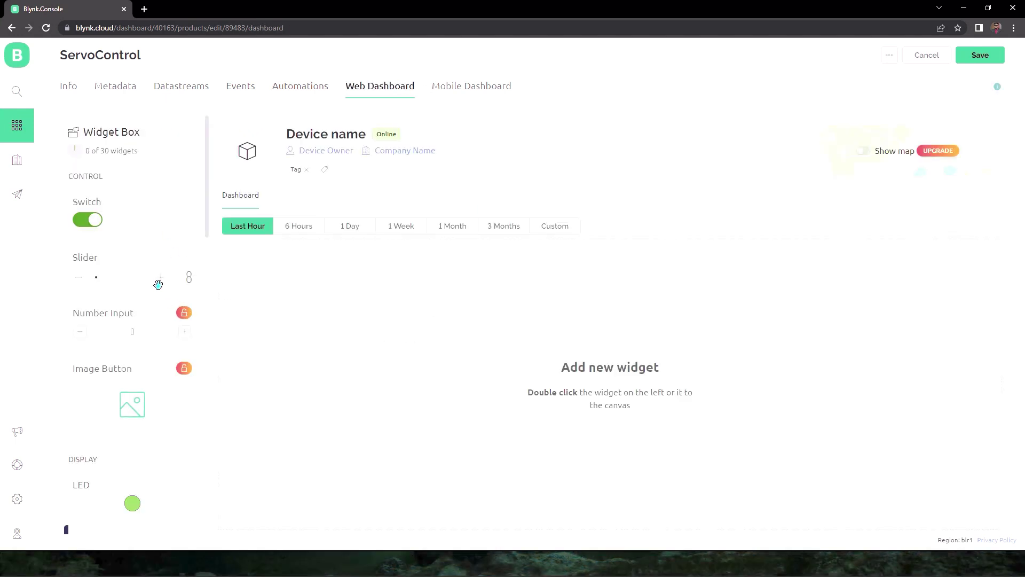
{"action": "scroll", "coordinate": [128, 267], "scroll_direction": "down", "scroll_amount": 4}
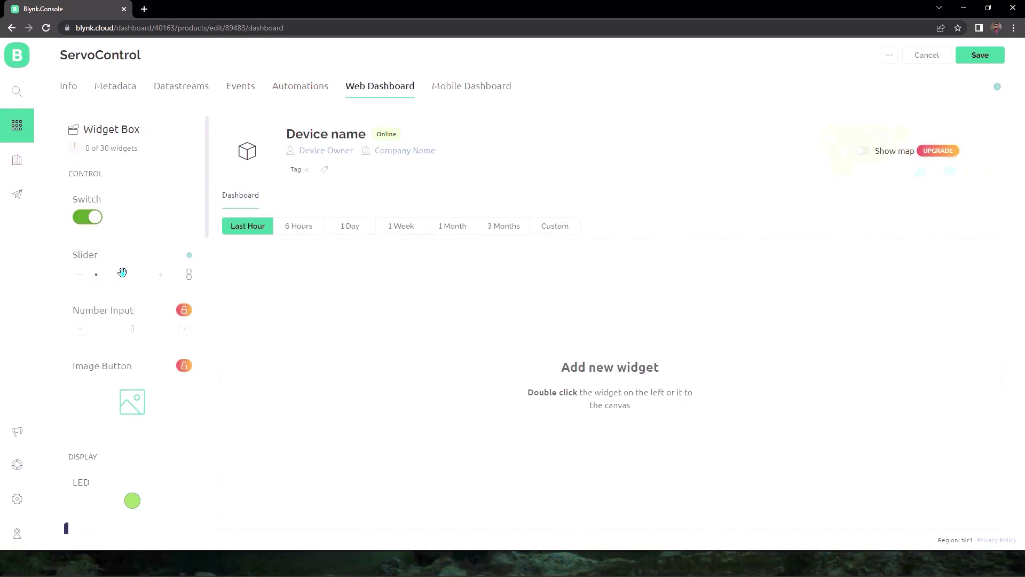
{"action": "scroll", "coordinate": [130, 265], "scroll_direction": "down", "scroll_amount": 3}
{"action": "scroll", "coordinate": [146, 259], "scroll_direction": "up", "scroll_amount": 6}
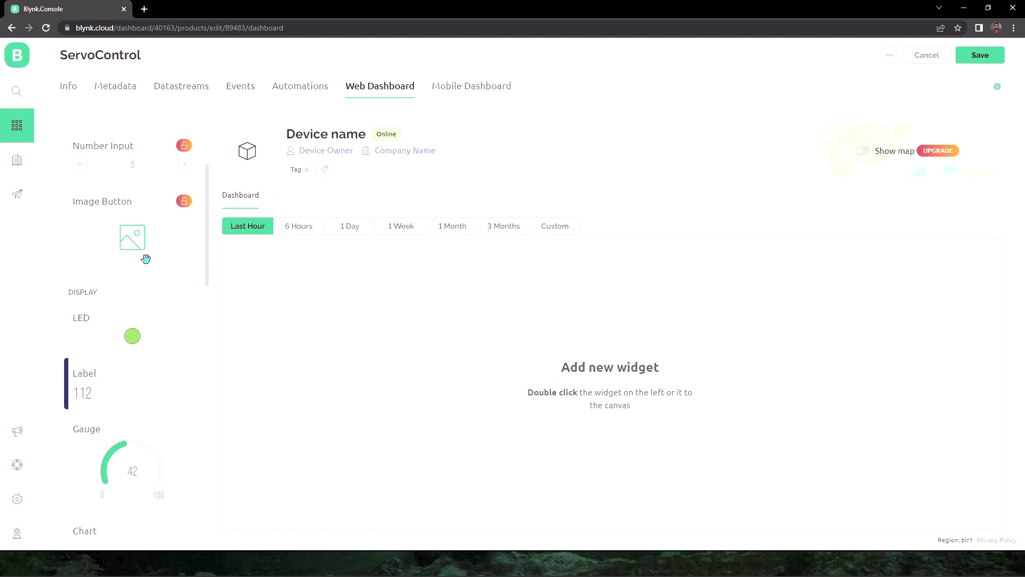
{"action": "scroll", "coordinate": [160, 235], "scroll_direction": "down", "scroll_amount": 9}
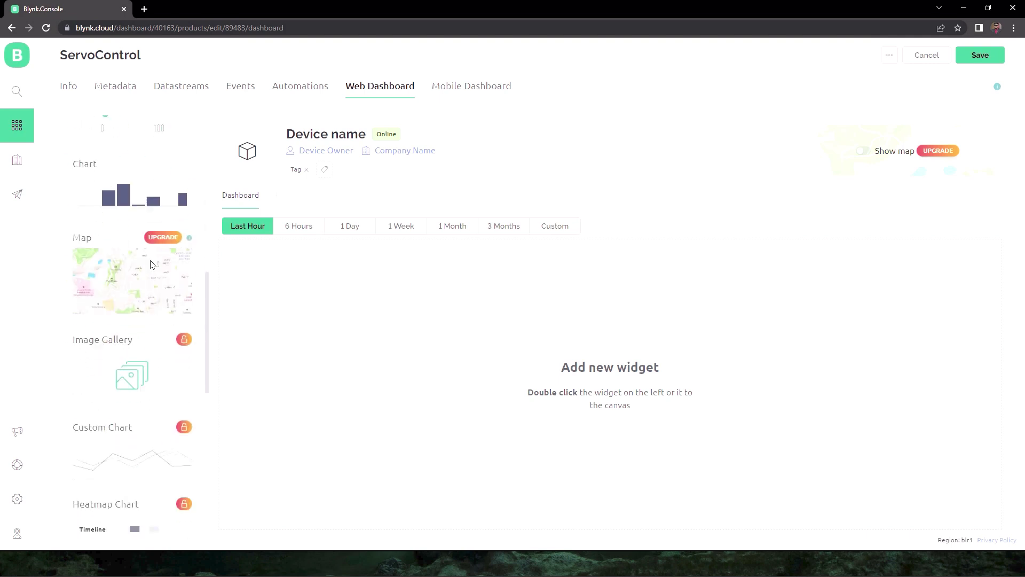
{"action": "scroll", "coordinate": [150, 261], "scroll_direction": "down", "scroll_amount": 5}
{"action": "scroll", "coordinate": [146, 269], "scroll_direction": "up", "scroll_amount": 10}
{"action": "scroll", "coordinate": [147, 273], "scroll_direction": "up", "scroll_amount": 3}
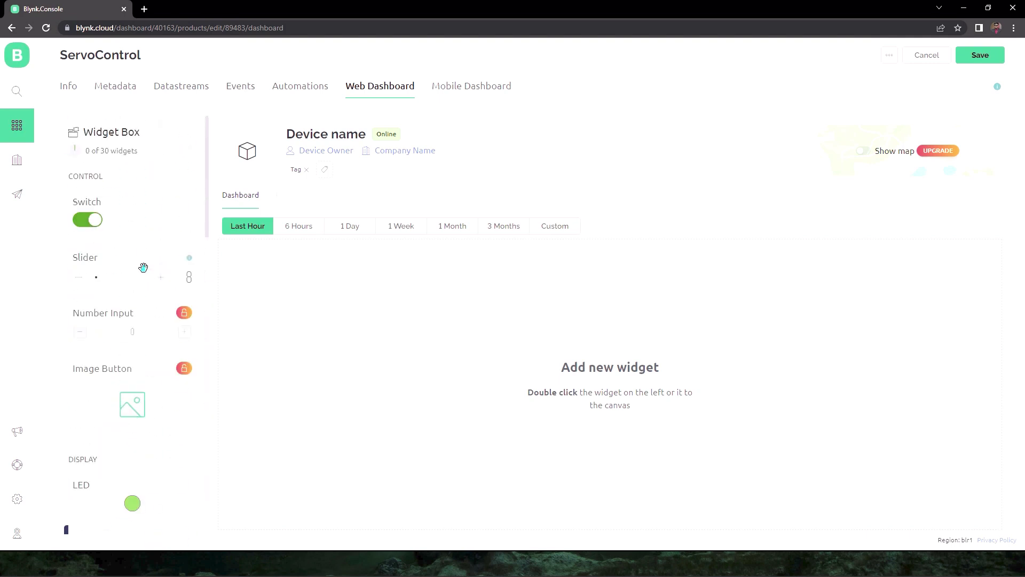
{"action": "left_click", "coordinate": [466, 90]}
{"action": "left_click", "coordinate": [373, 88]}
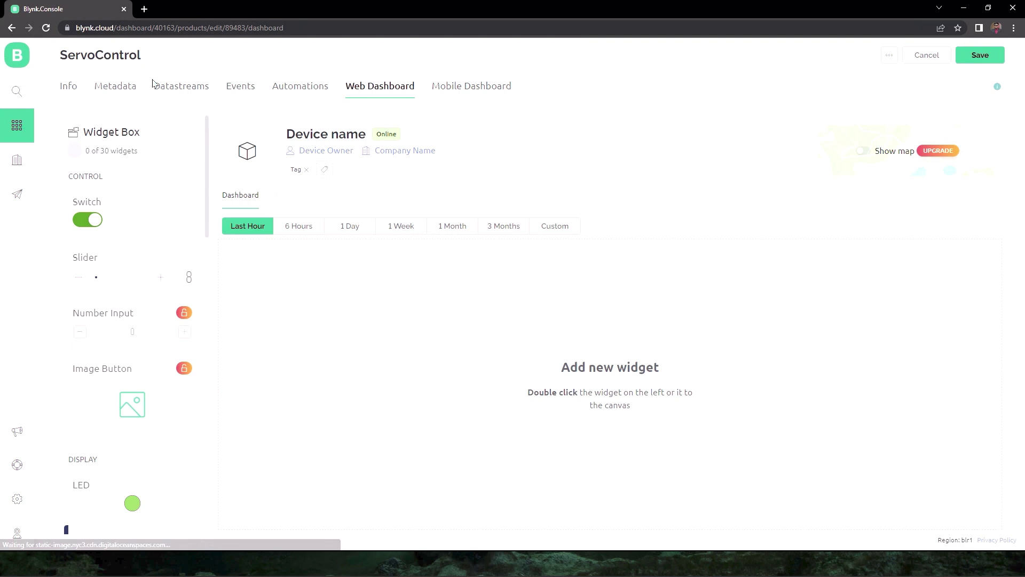
{"action": "left_click", "coordinate": [67, 89]}
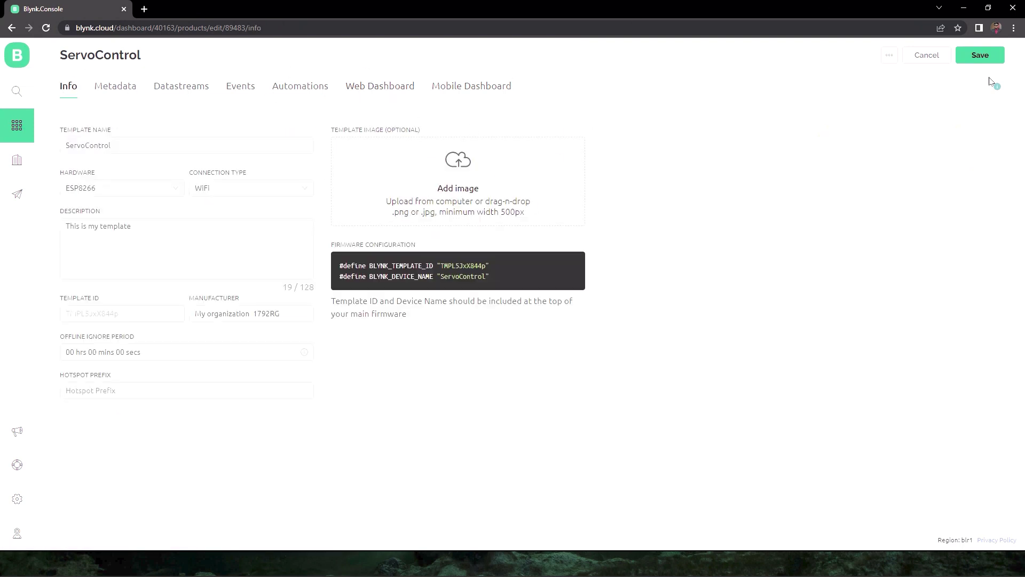
Save the template changes and create a new device from the ServoControl template.
{"action": "left_click", "coordinate": [983, 57]}
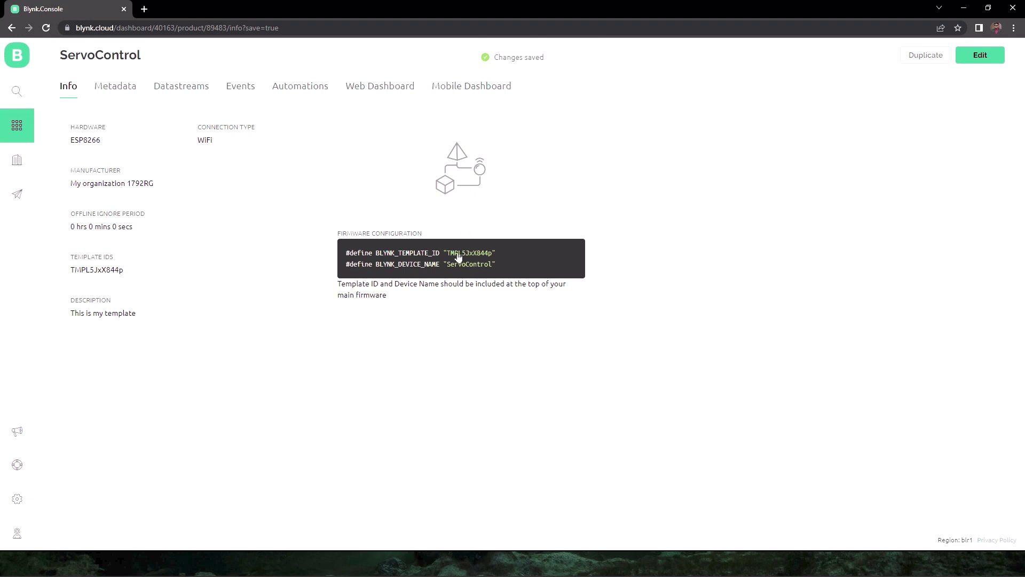
{"action": "left_click", "coordinate": [20, 92]}
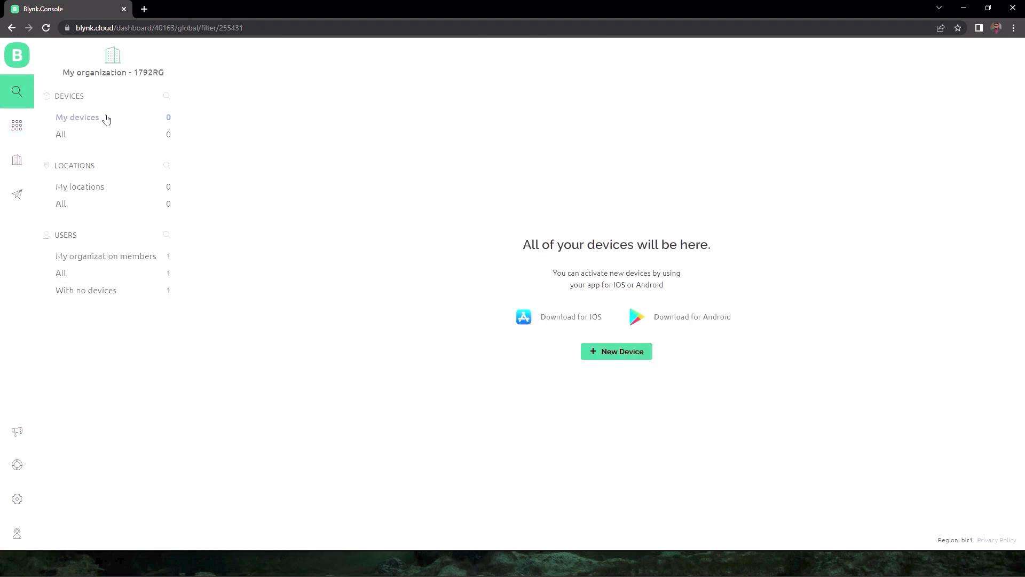
{"action": "left_click", "coordinate": [629, 351]}
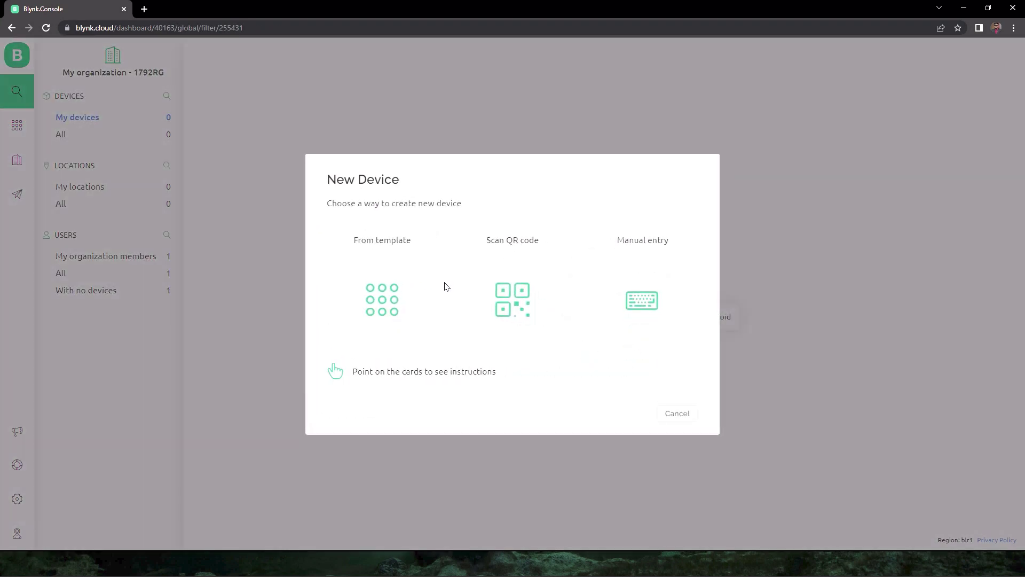
{"action": "left_click", "coordinate": [411, 263]}
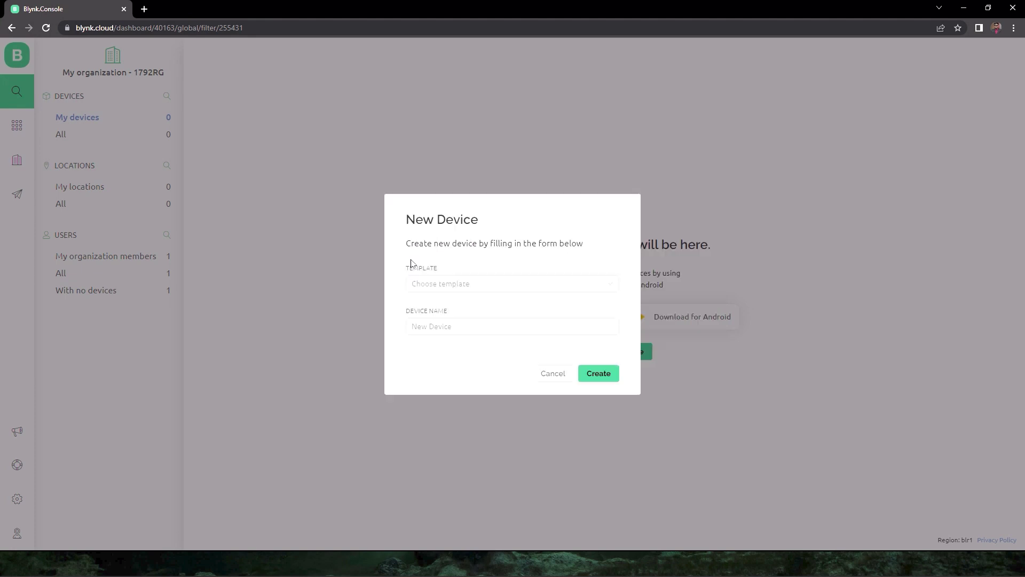
{"action": "left_click", "coordinate": [459, 284]}
{"action": "left_click", "coordinate": [435, 306]}
{"action": "left_click", "coordinate": [598, 372]}
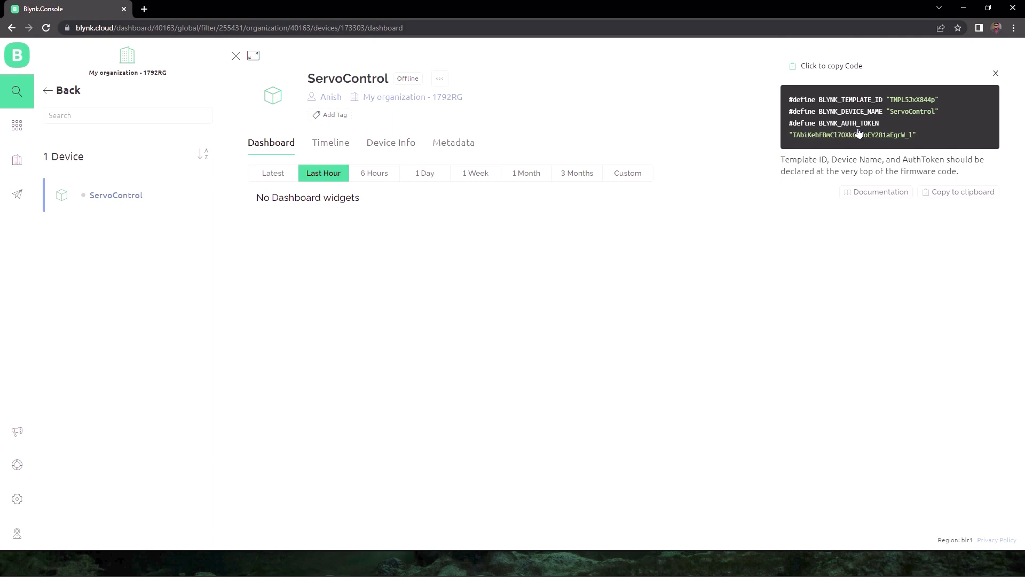
Copy the new device's authentication token from its firmware configuration code.
{"action": "left_click_drag", "start_coordinate": [795, 142], "coordinate": [921, 141]}
{"action": "key", "text": "ctrl+c"}
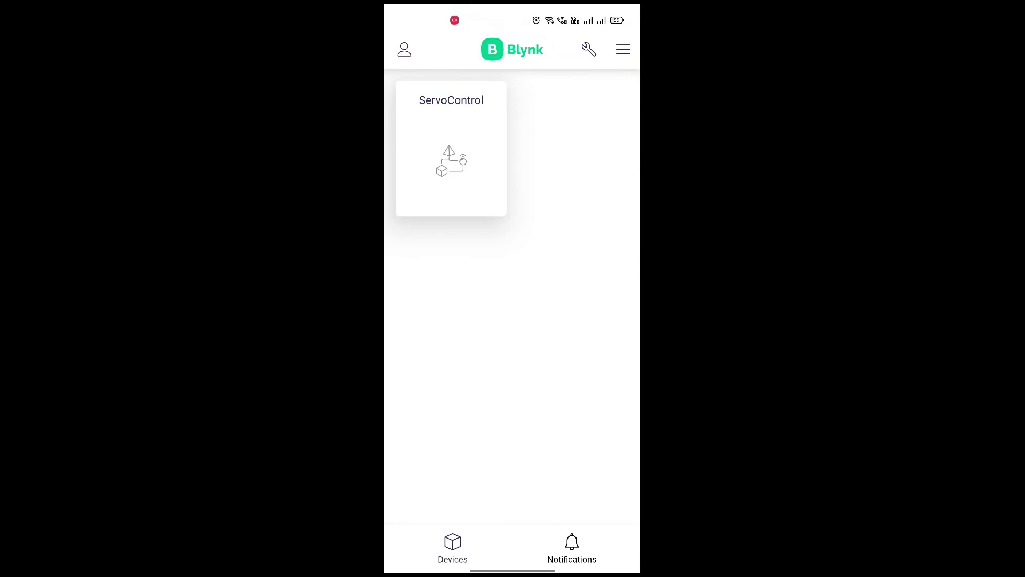
Switch to the Blynk mobile app and add a Joystick widget to the ServoControl device's dashboard.
{"action": "left_click", "coordinate": [473, 182]}
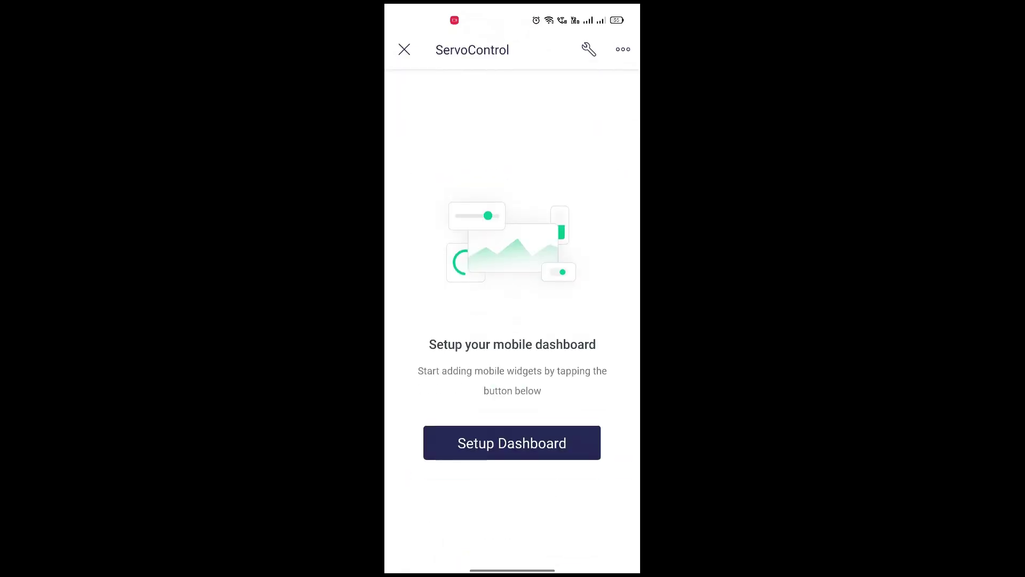
{"action": "left_click", "coordinate": [589, 49]}
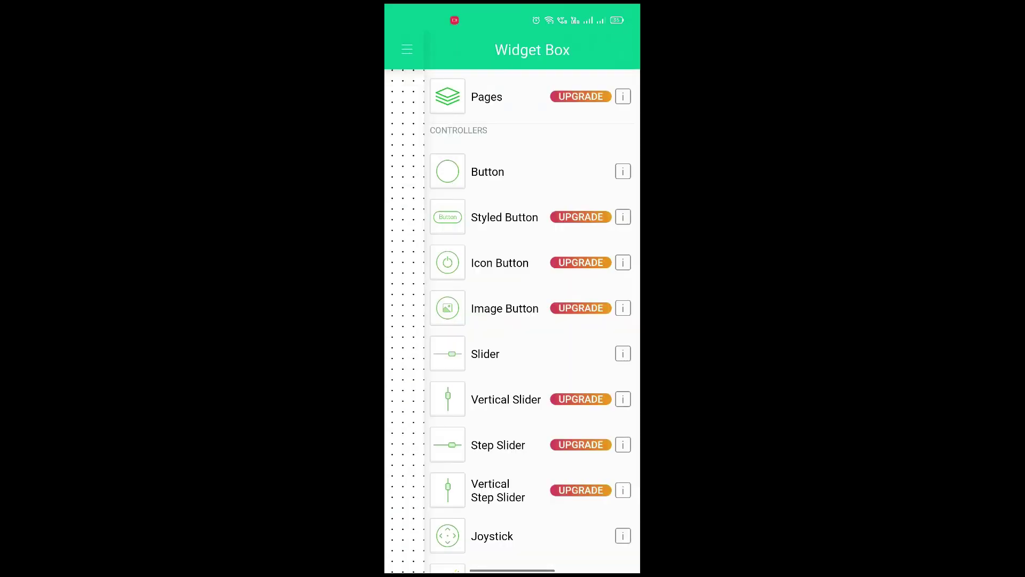
{"action": "scroll", "coordinate": [512, 321], "scroll_direction": "down", "scroll_amount": 3}
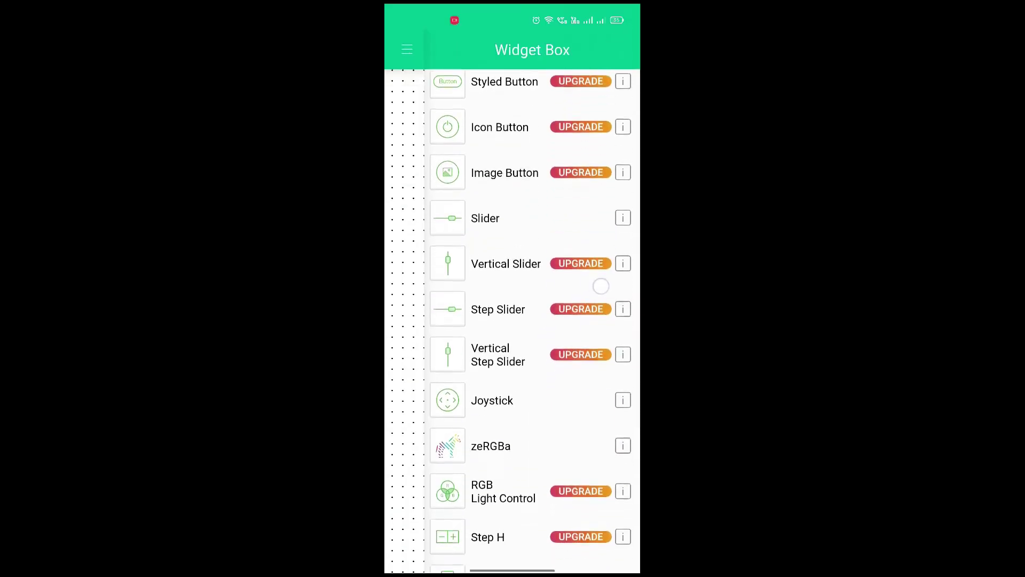
{"action": "left_click", "coordinate": [492, 397]}
Centre the joystick widget horizontally near the upper edge of the mobile dashboard canvas.
{"action": "left_click_drag", "start_coordinate": [448, 133], "coordinate": [510, 140]}
{"action": "left_click_drag", "start_coordinate": [561, 184], "coordinate": [563, 189]}
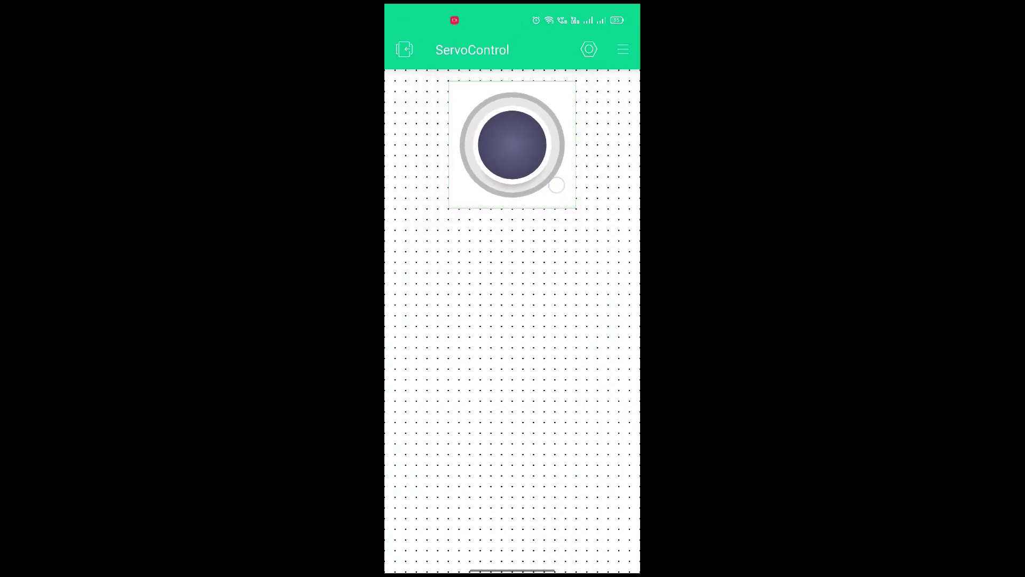
{"action": "left_click", "coordinate": [561, 111]}
{"action": "left_click", "coordinate": [402, 49]}
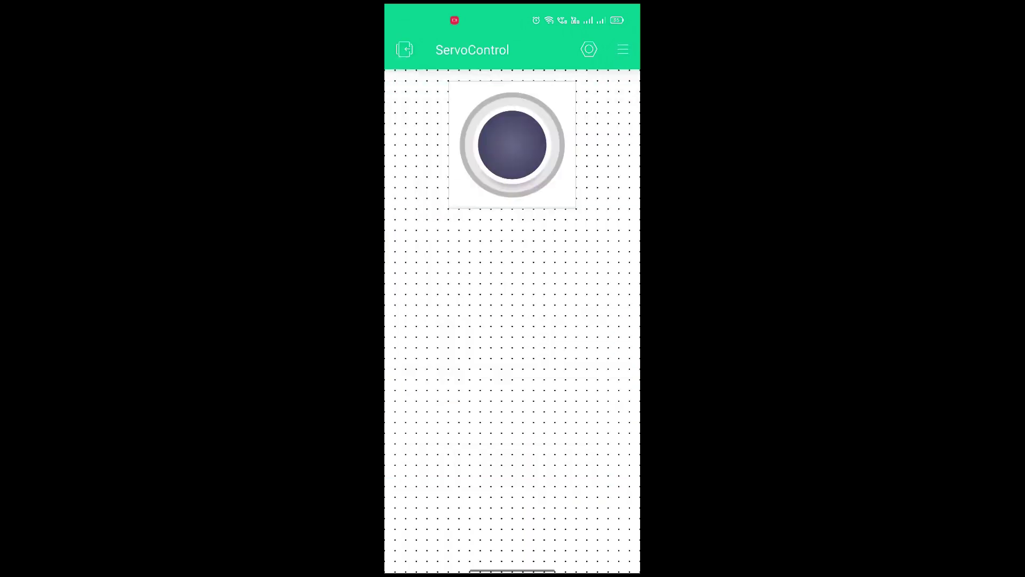